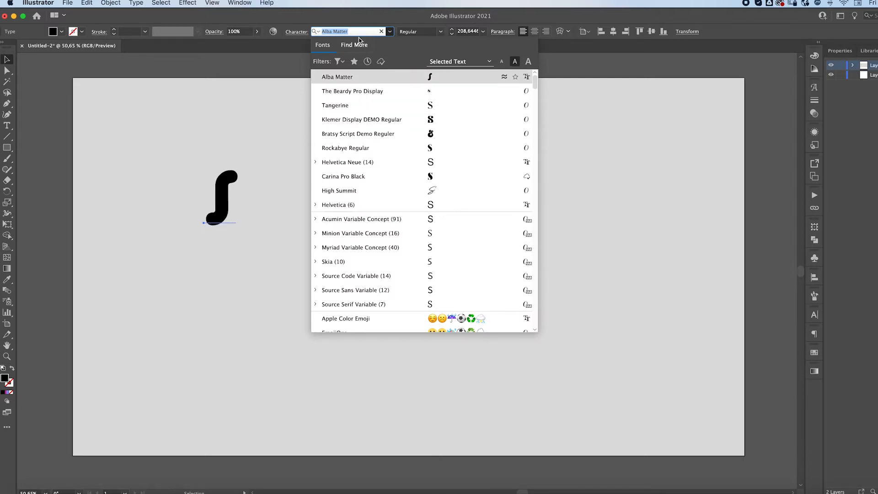
# Set the letter S in Helvetica Neue Condensed Black and duplicate it into a descending diagonal of six letters.
pyautogui.write('helver')
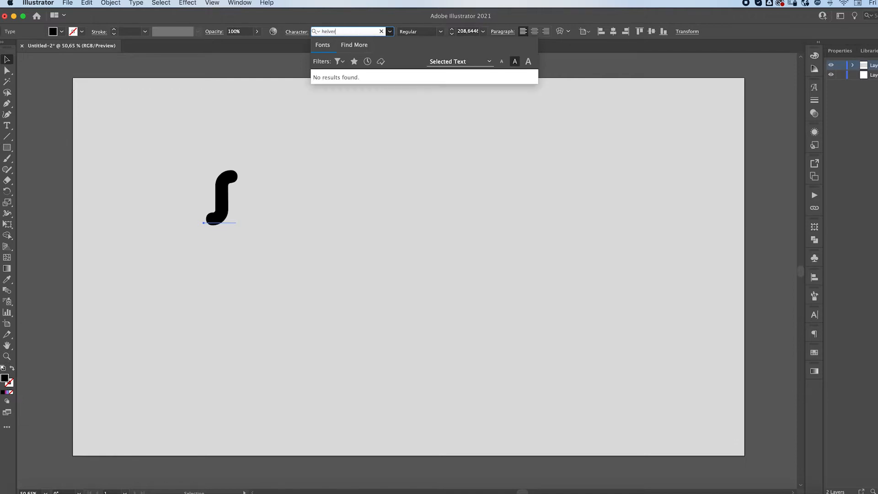
pyautogui.press('BackSpace')
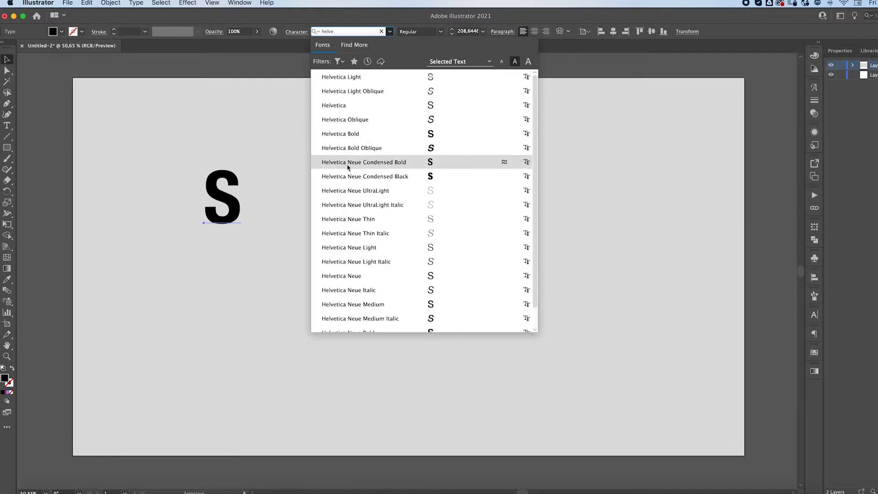
pyautogui.click(348, 177)
pyautogui.moveTo(232, 207); pyautogui.dragTo(441, 377)
pyautogui.moveTo(441, 377); pyautogui.dragTo(494, 405)
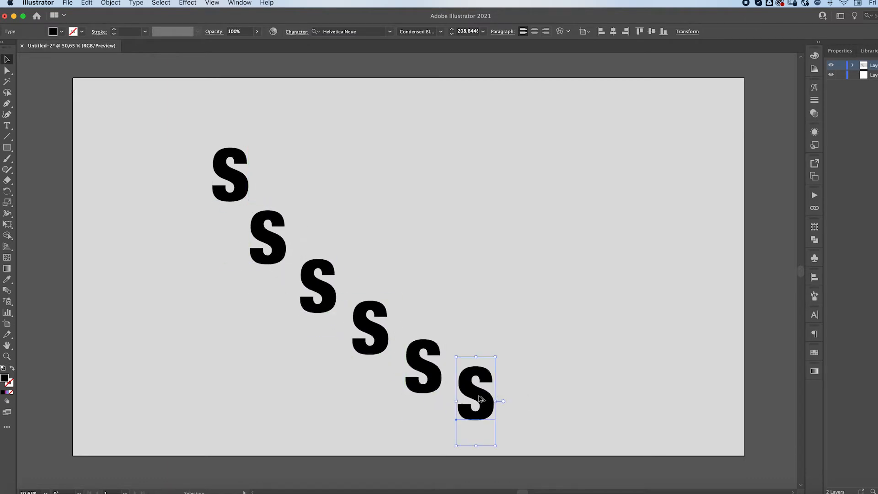
# Replace the five copied letters with H, A, D, O and W so the diagonal spells SHADOW.
pyautogui.doubleClick(272, 248)
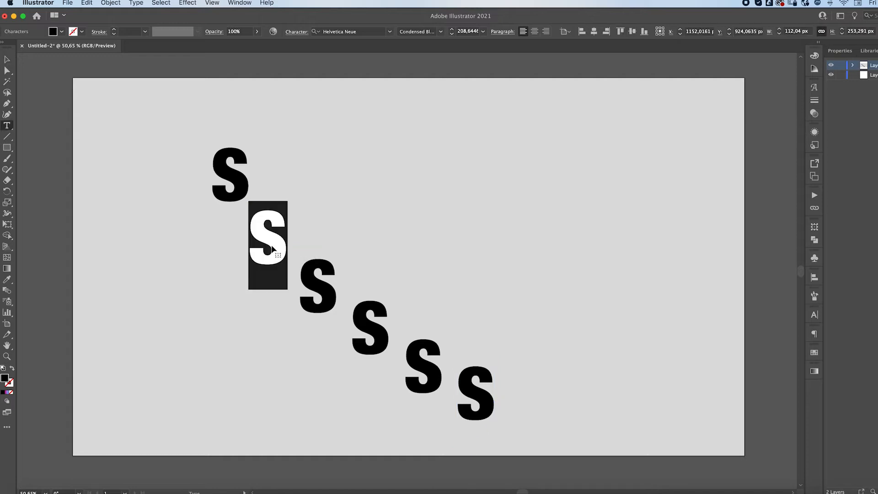
pyautogui.write('H')
pyautogui.doubleClick(329, 292)
pyautogui.write('A')
pyautogui.doubleClick(370, 329)
pyautogui.write('D')
pyautogui.doubleClick(431, 363)
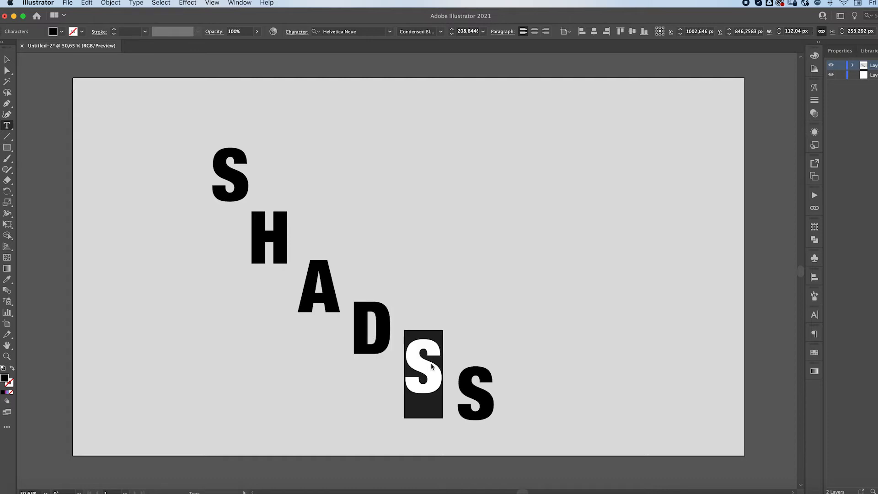
pyautogui.write('O')
pyautogui.doubleClick(478, 389)
pyautogui.write('W')
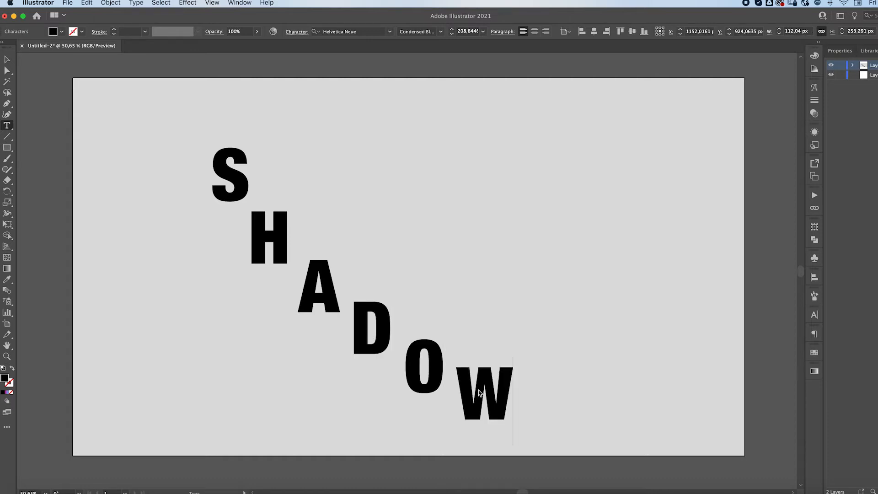
# Reposition the six letters with S and H stacked vertically and A, D, O, W trailing down along a curve.
pyautogui.click(5, 60)
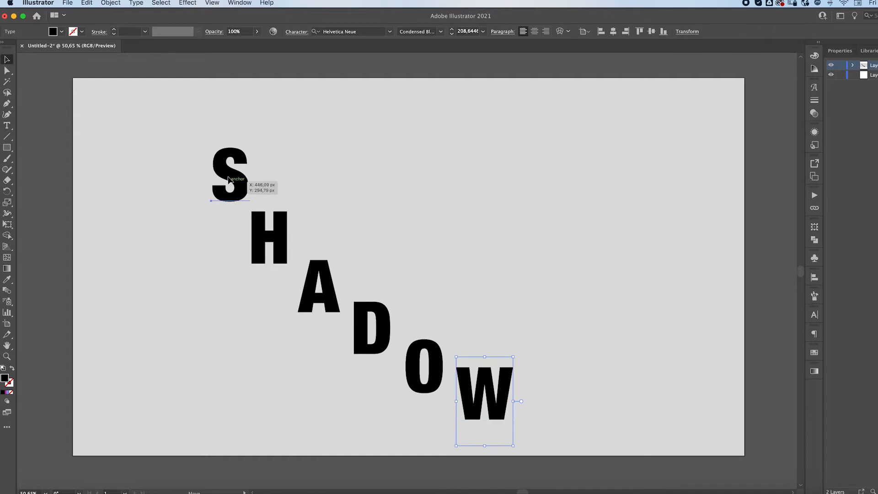
pyautogui.moveTo(228, 180); pyautogui.dragTo(238, 147)
pyautogui.moveTo(261, 251); pyautogui.dragTo(231, 220)
pyautogui.moveTo(326, 288); pyautogui.dragTo(263, 269)
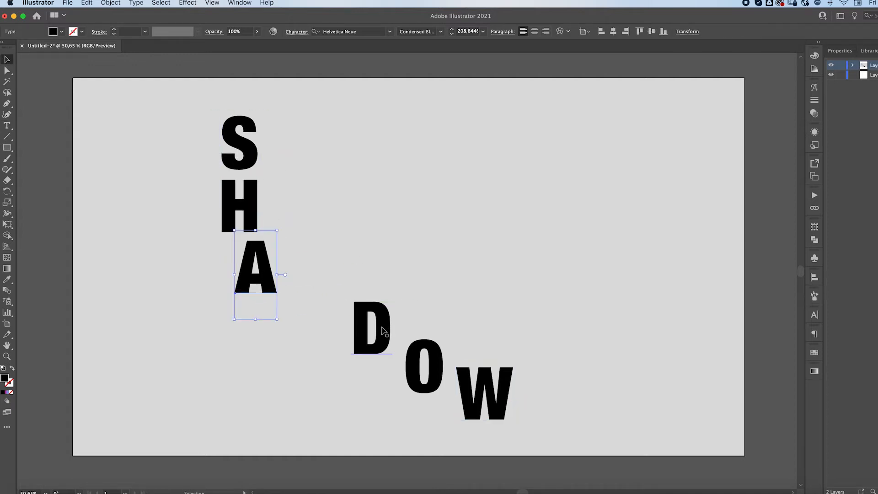
pyautogui.moveTo(380, 322); pyautogui.dragTo(322, 314)
pyautogui.moveTo(434, 355); pyautogui.dragTo(411, 355)
pyautogui.moveTo(496, 384); pyautogui.dragTo(485, 384)
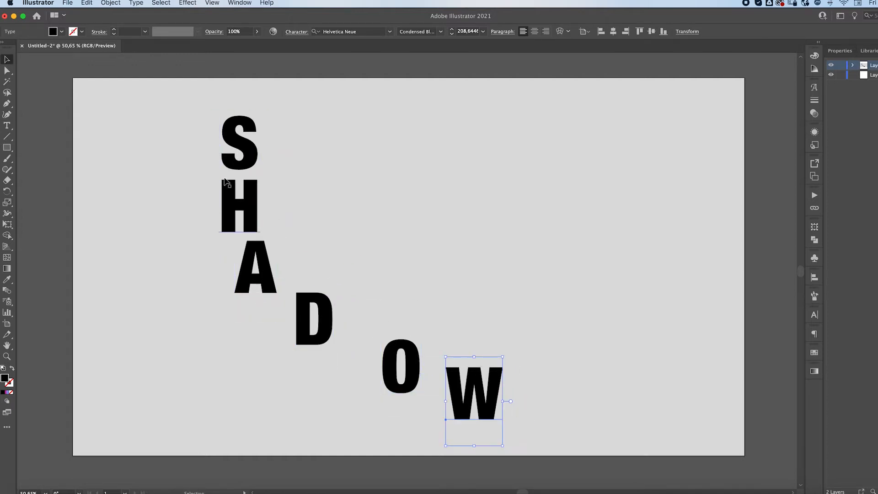
# Apply a 3D Extrude & Bevel effect to all six letters using the Isometric Left position.
pyautogui.moveTo(577, 437); pyautogui.dragTo(206, 101)
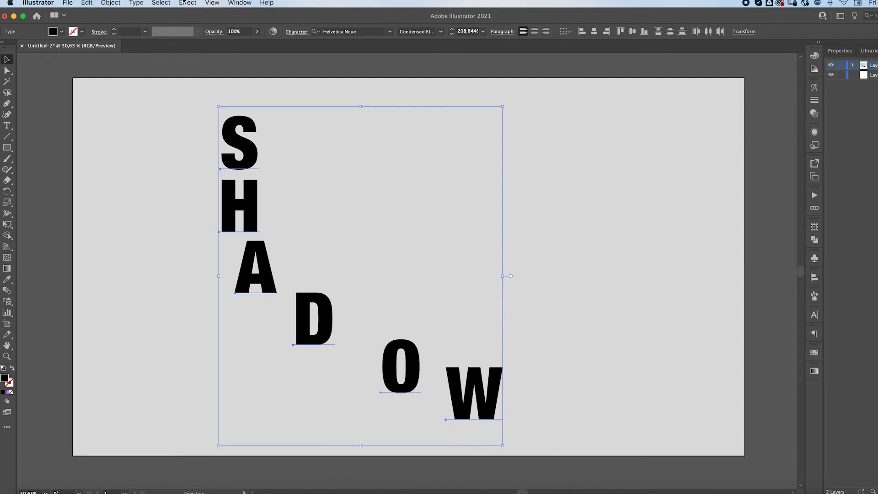
pyautogui.click(187, 3)
pyautogui.moveTo(201, 63)
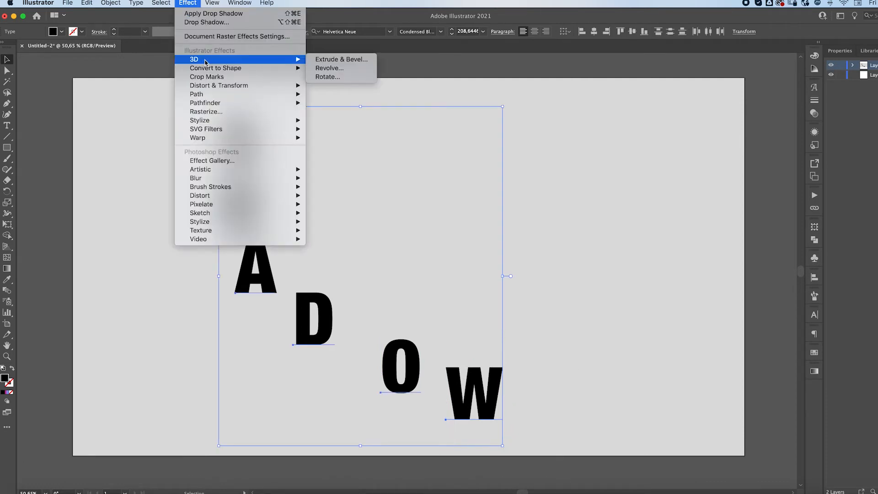
pyautogui.click(328, 60)
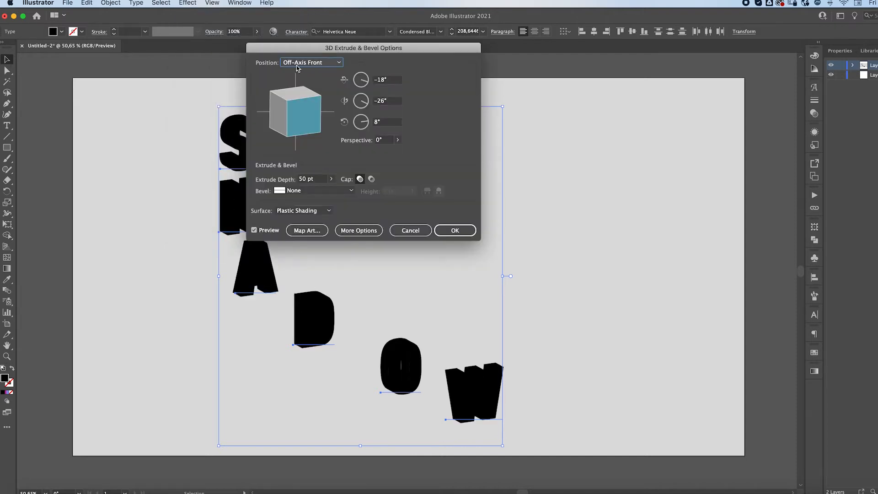
pyautogui.click(300, 63)
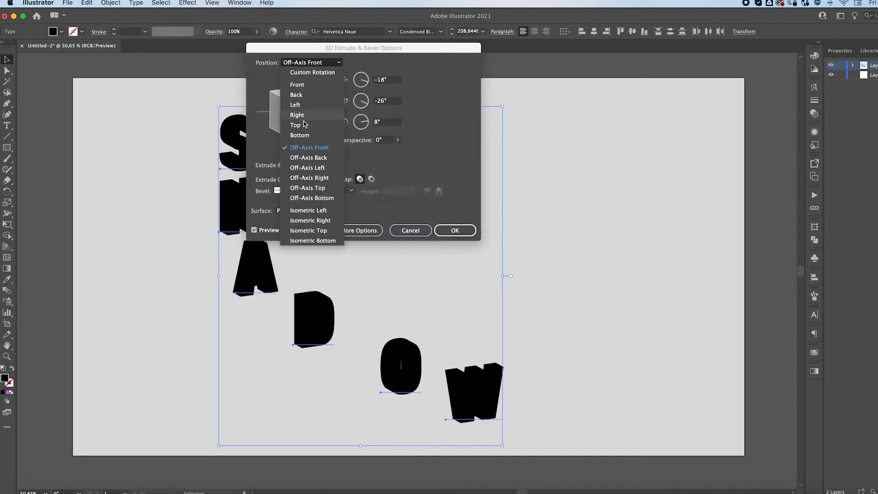
pyautogui.click(306, 211)
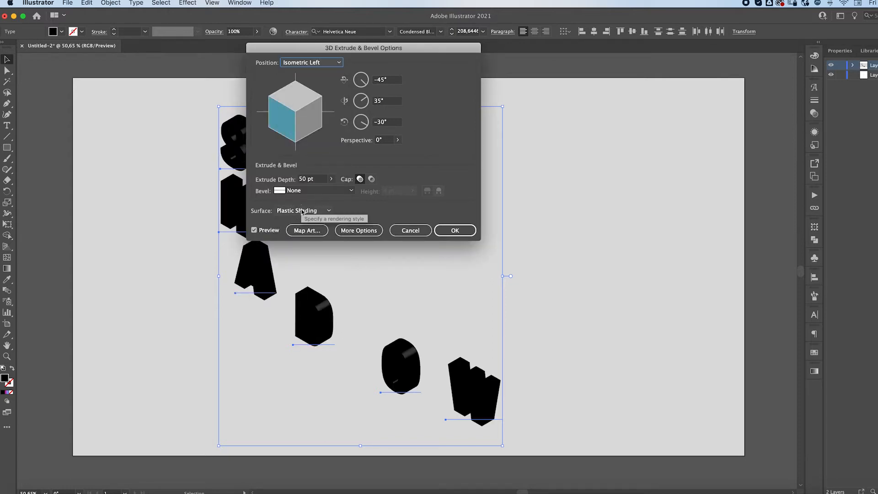
# Set the extrusion's surface to No Shading and expand the appearance of all the letters.
pyautogui.click(332, 181)
pyautogui.click(331, 181)
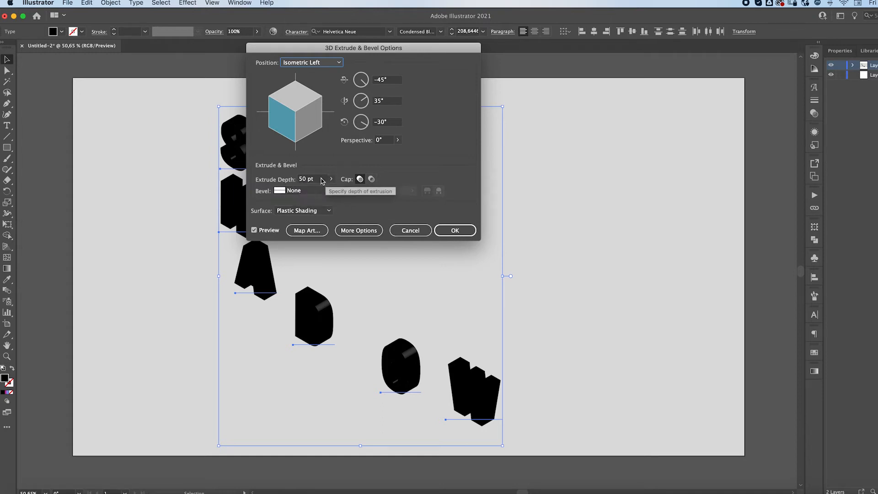
pyautogui.click(299, 211)
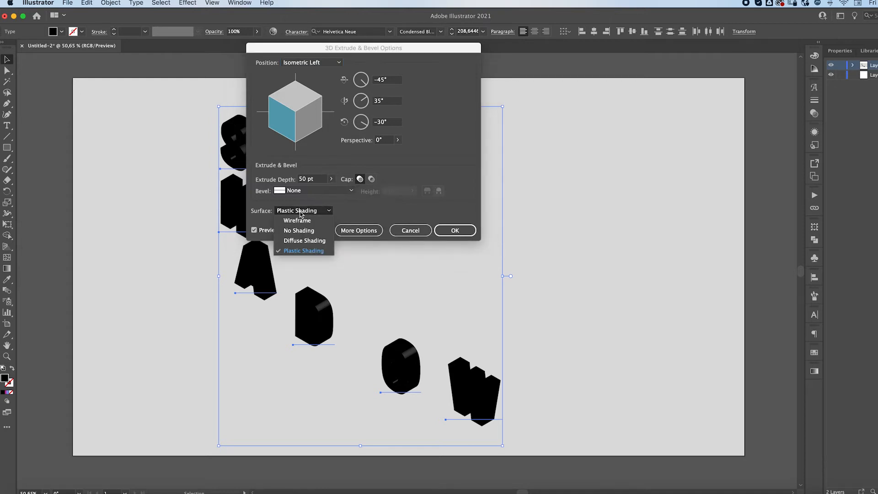
pyautogui.click(293, 231)
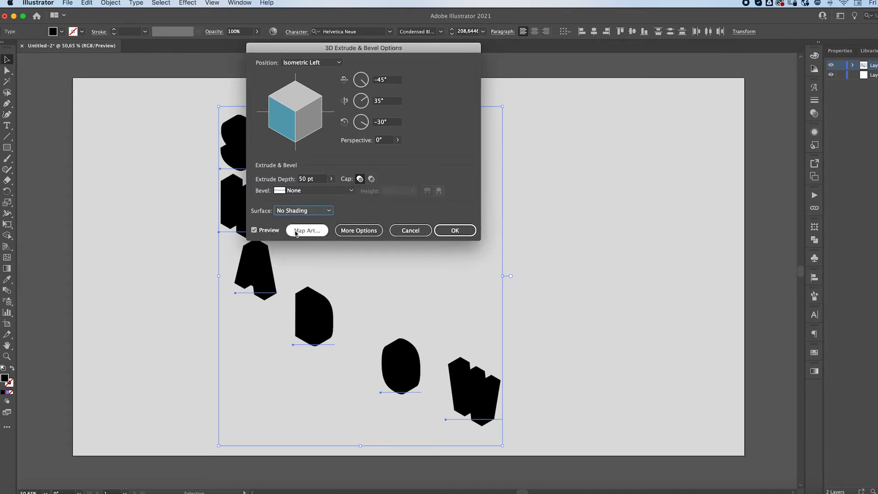
pyautogui.click(447, 231)
pyautogui.click(113, 2)
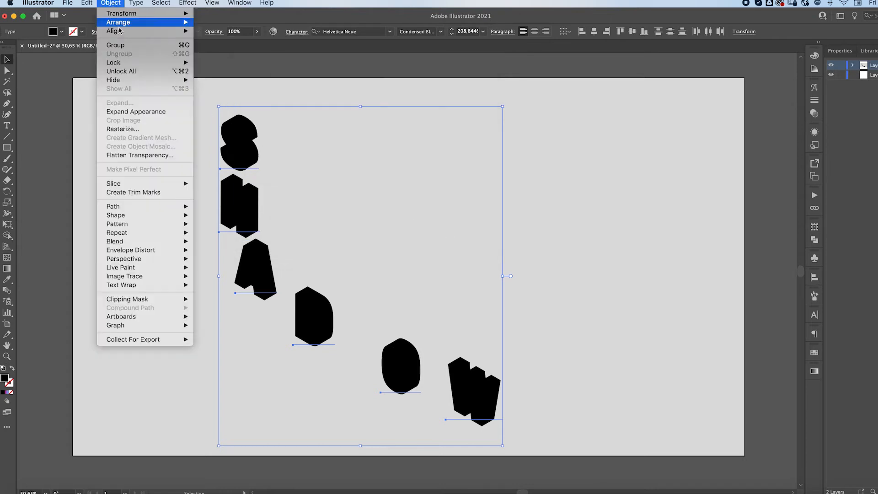
pyautogui.click(136, 113)
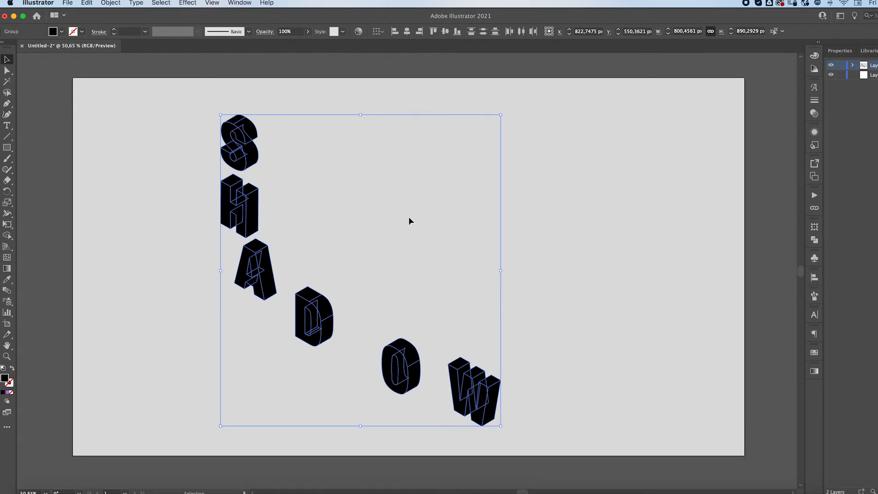
# Merge the fragments of the extruded S's upper side and of its front face using Shape Builder.
pyautogui.press('z')
pyautogui.moveTo(290, 141); pyautogui.dragTo(435, 132)
pyautogui.scroll(-3, 436, 133)
pyautogui.hscroll(4, 436, 132)
pyautogui.press('v')
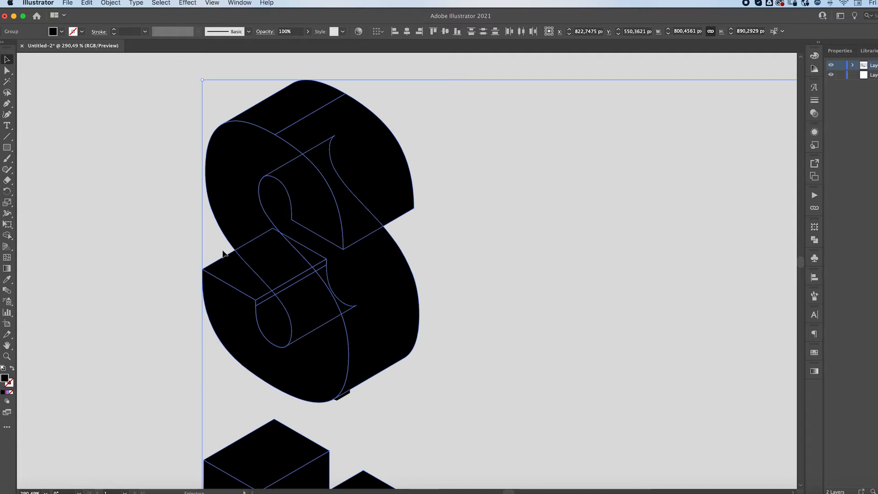
pyautogui.hotkey('shift', 'm')
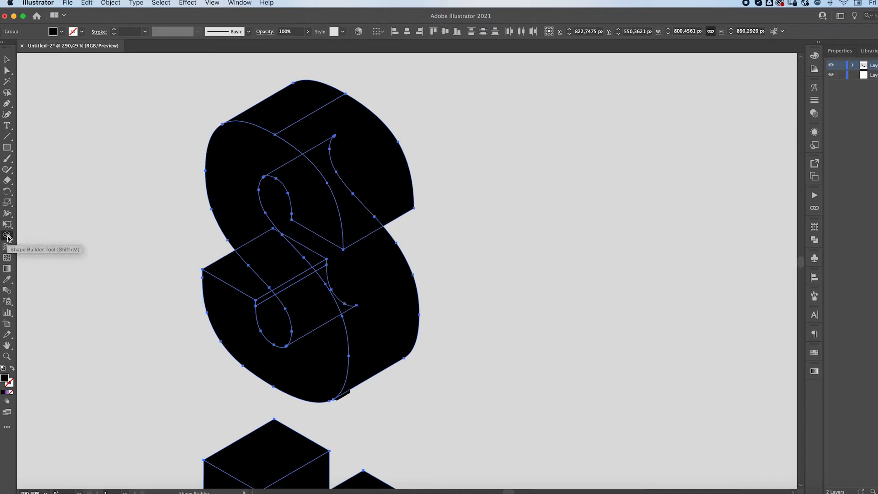
pyautogui.moveTo(279, 114); pyautogui.dragTo(332, 171)
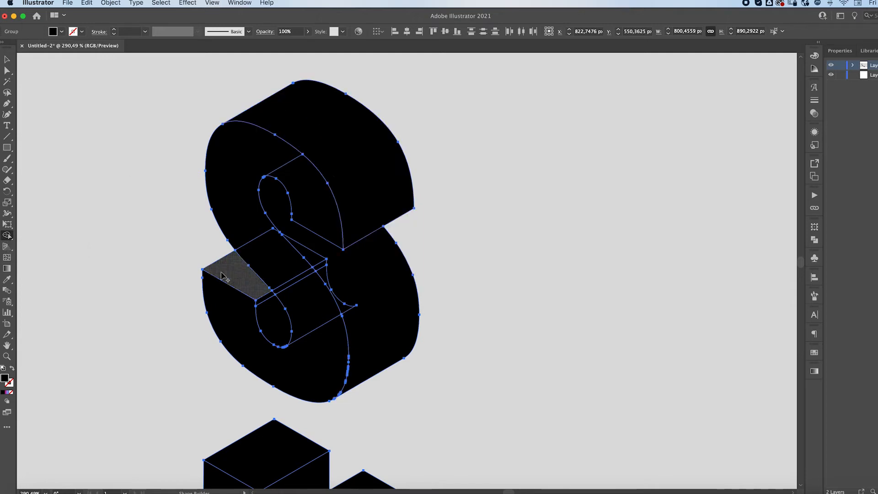
pyautogui.moveTo(260, 152)
pyautogui.mouseDown()
pyautogui.moveTo(233, 167)
pyautogui.moveTo(237, 217)
pyautogui.moveTo(308, 300)
pyautogui.moveTo(322, 343)
pyautogui.moveTo(301, 374)
pyautogui.moveTo(255, 349)
pyautogui.mouseUp()
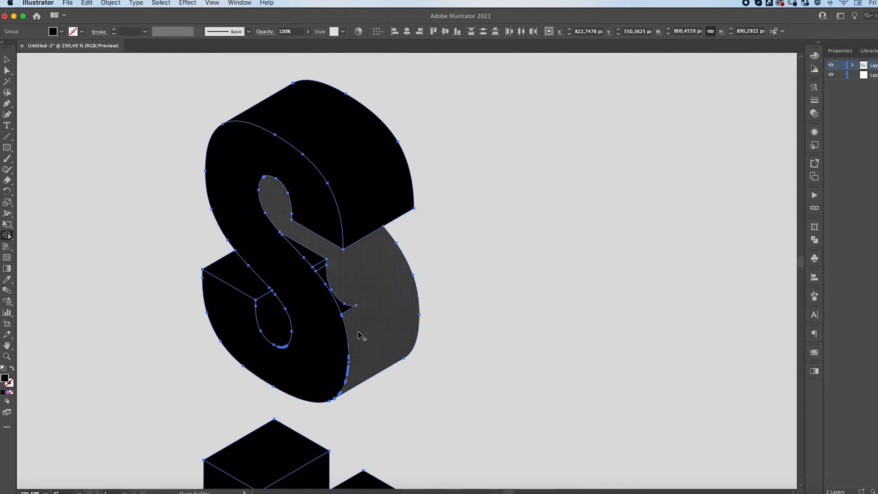
# Merge the pieces of the S's lower side surface into one shape, undoing a merge that includes the front face.
pyautogui.moveTo(358, 334)
pyautogui.mouseDown()
pyautogui.moveTo(298, 251)
pyautogui.moveTo(293, 275)
pyautogui.mouseUp()
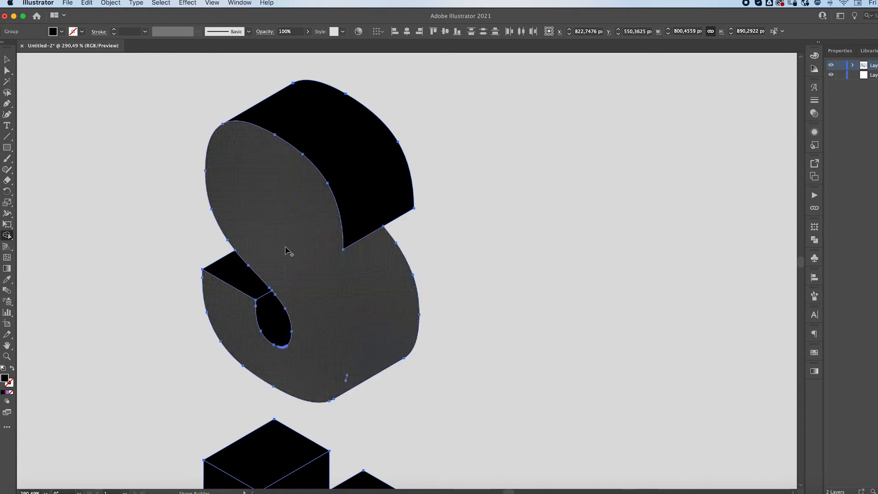
pyautogui.hotkey('ctrl', 'z')
pyautogui.moveTo(369, 327)
pyautogui.mouseDown()
pyautogui.moveTo(293, 238)
pyautogui.moveTo(282, 238)
pyautogui.mouseUp()
# Clean up the thin sliver along the S's upper inner curve with Shape Builder and deselect the letters.
pyautogui.scroll(-3, 280, 269)
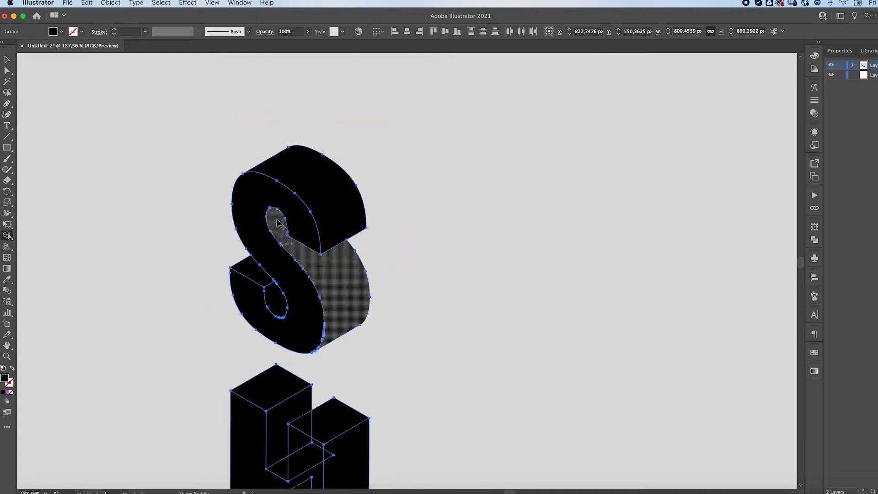
pyautogui.scroll(6, 255, 203)
pyautogui.scroll(3, 273, 227)
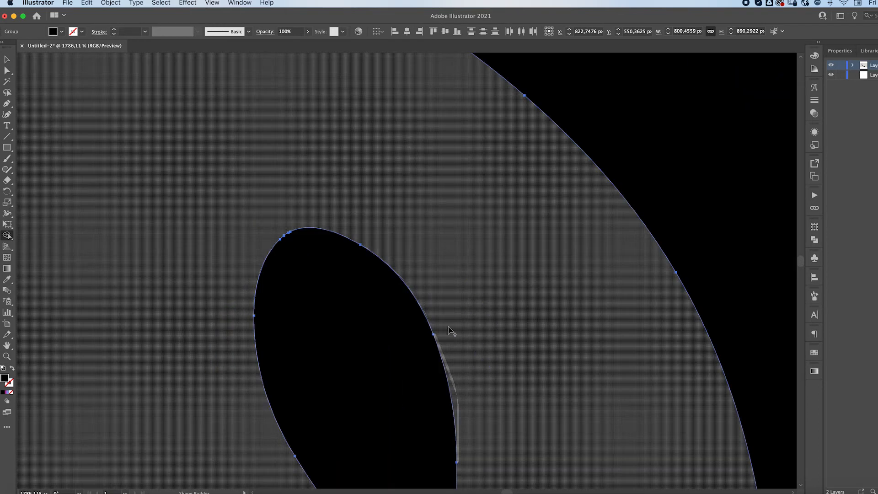
pyautogui.click(447, 339)
pyautogui.scroll(-8, 366, 334)
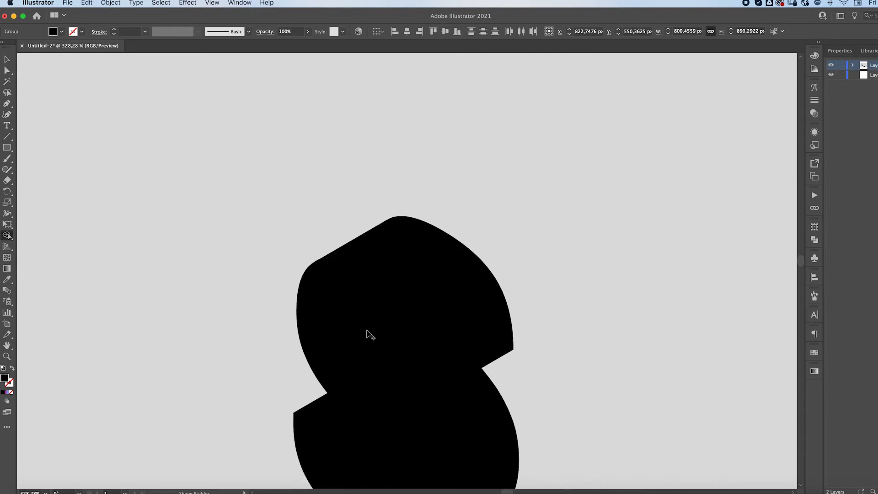
pyautogui.scroll(-3, 366, 333)
pyautogui.scroll(-5, 322, 363)
pyautogui.hscroll(3, 176, 245)
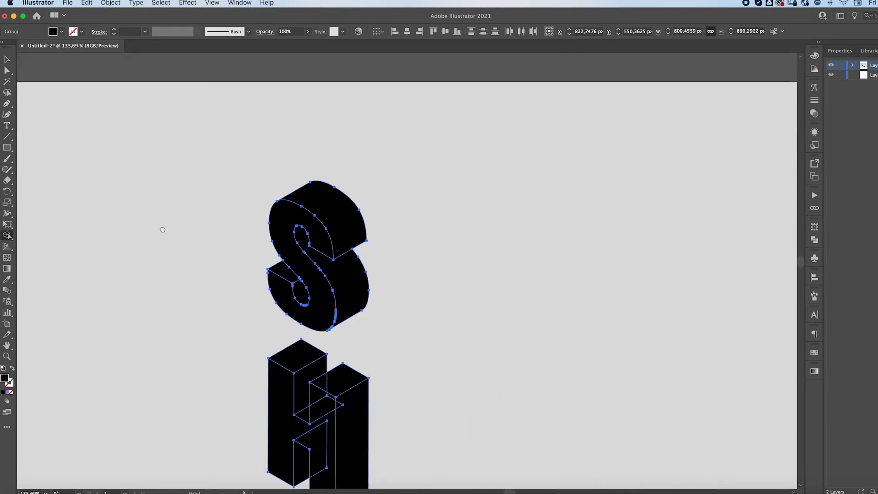
pyautogui.press('v')
pyautogui.scroll(-5, 220, 304)
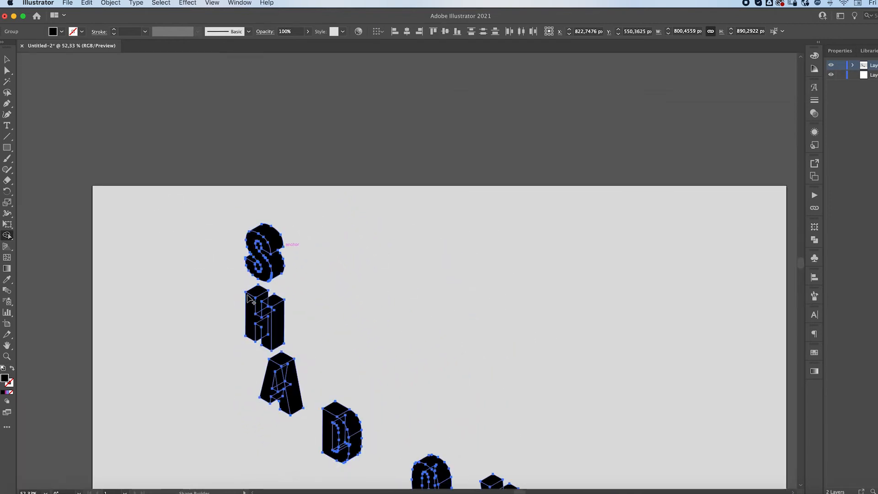
pyautogui.scroll(-2, 221, 303)
pyautogui.hscroll(1, 221, 303)
pyautogui.click(208, 220)
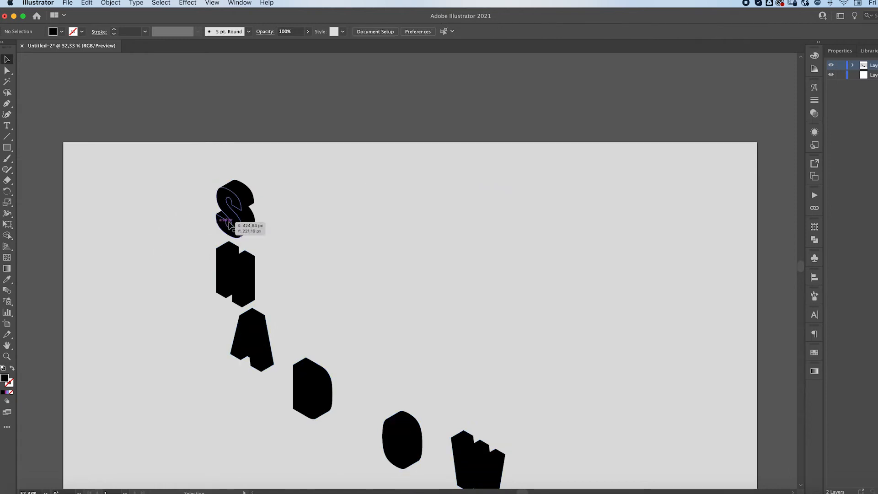
# Ungroup the extruded letter S.
pyautogui.scroll(3, 231, 199)
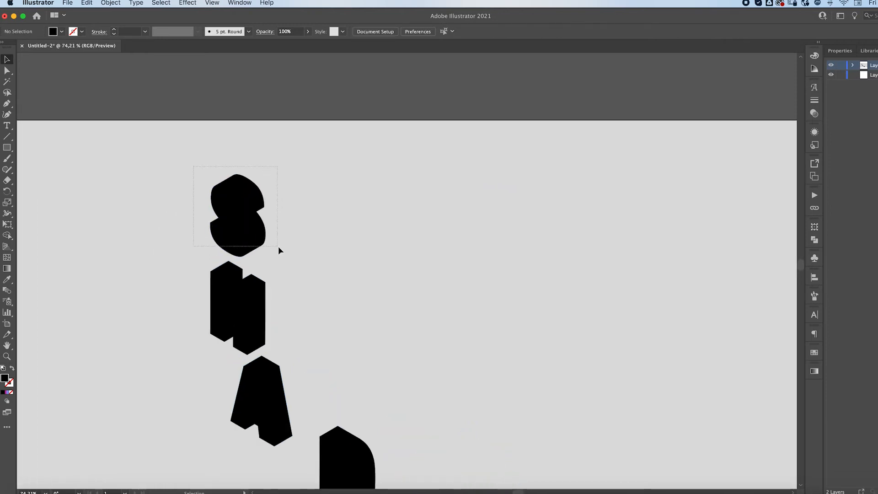
pyautogui.click(261, 237)
pyautogui.click(111, 3)
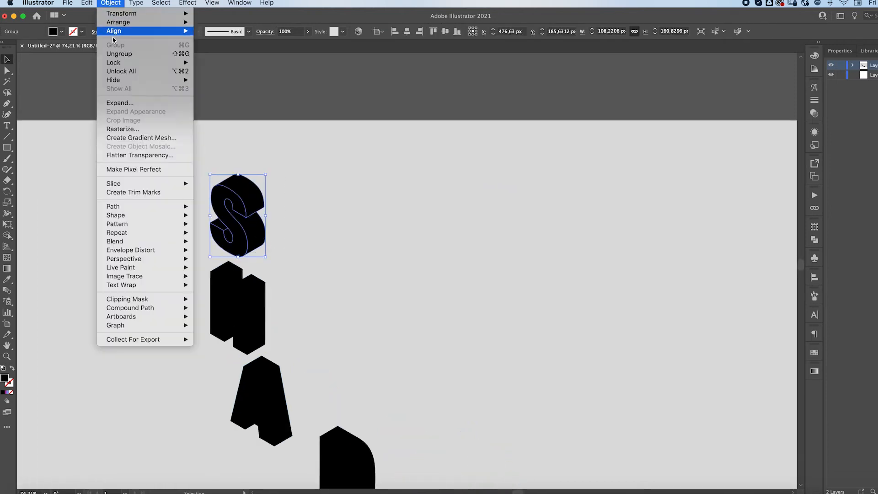
pyautogui.click(115, 55)
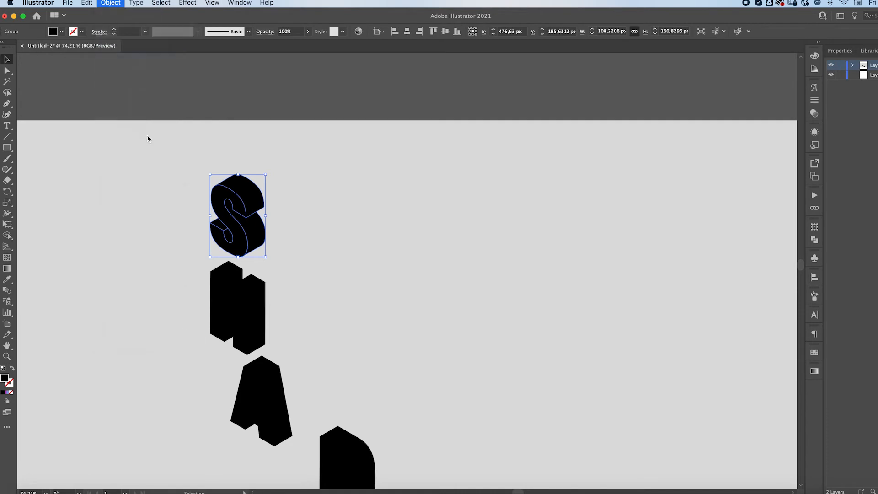
# Swap the fill and stroke of the extruded S so its faces have a black outline and no fill.
pyautogui.click(182, 191)
pyautogui.click(247, 197)
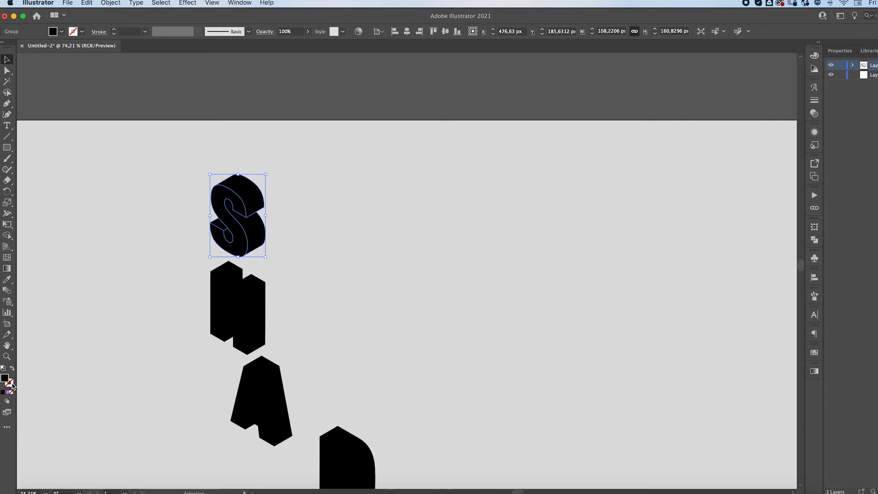
pyautogui.hotkey('shift', 'x')
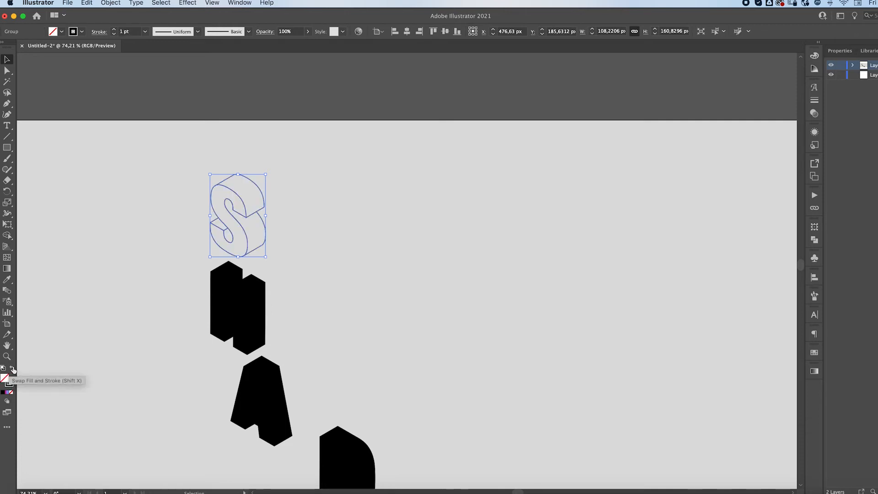
# Set the stroke weight of the extruded S's outline to 2 pt and deselect it.
pyautogui.click(13, 369)
pyautogui.click(12, 370)
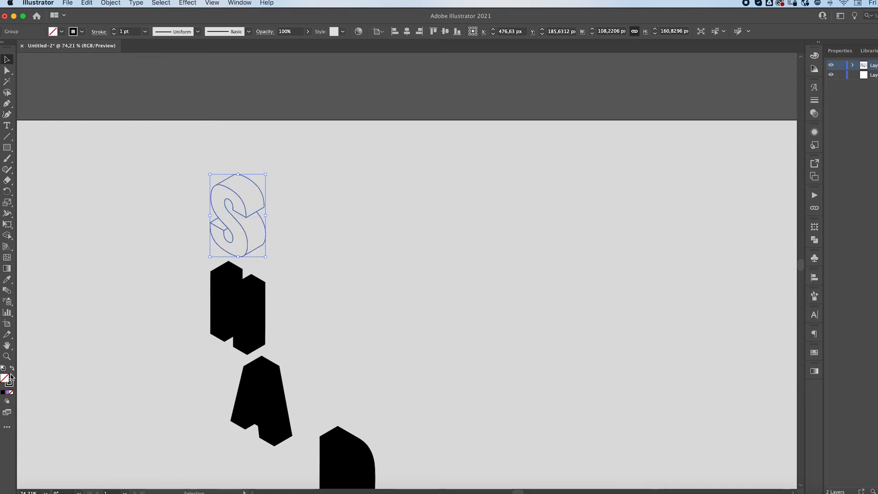
pyautogui.click(114, 30)
pyautogui.click(115, 30)
pyautogui.click(181, 242)
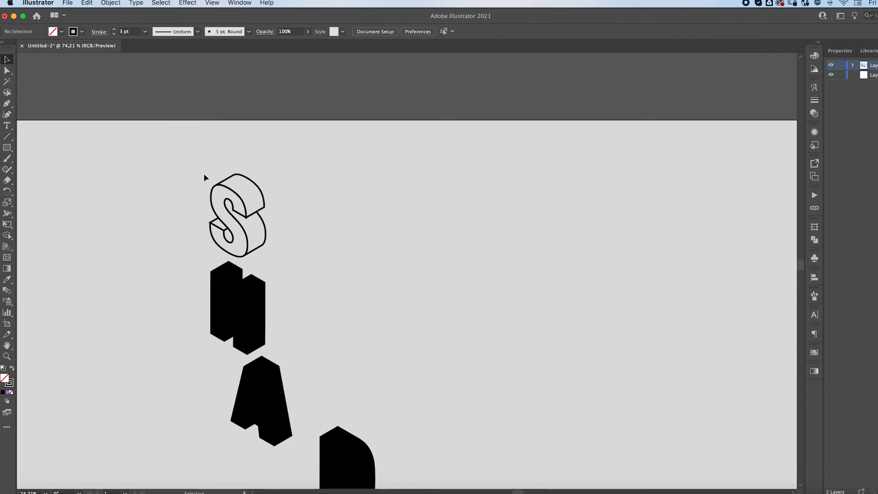
pyautogui.click(214, 180)
pyautogui.click(113, 33)
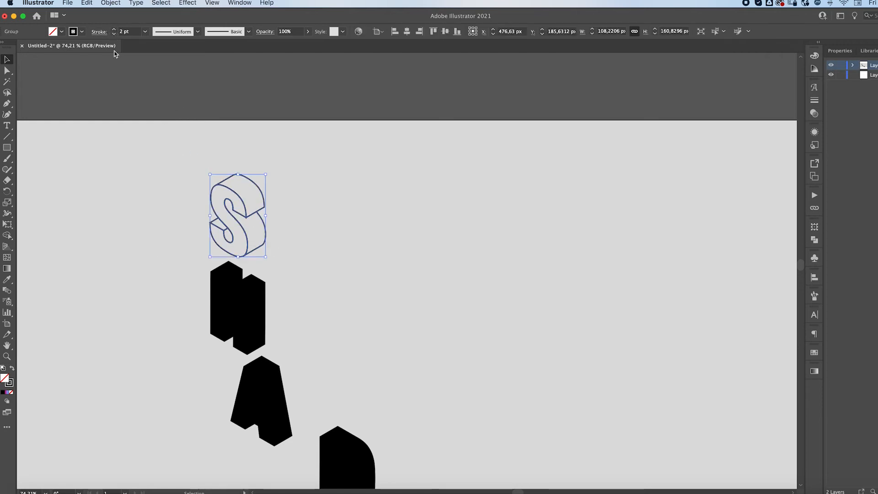
pyautogui.click(157, 197)
pyautogui.scroll(3, 237, 206)
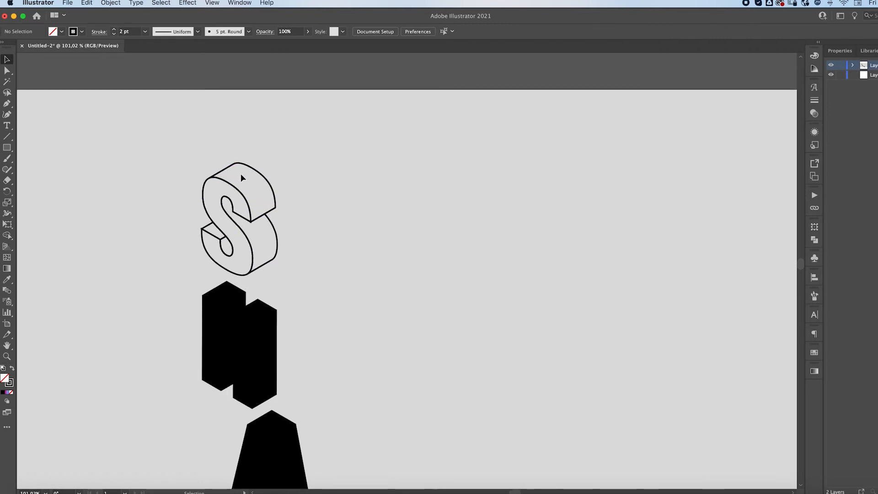
# Ungroup the outlined S into separate faces and deselect them.
pyautogui.click(270, 182)
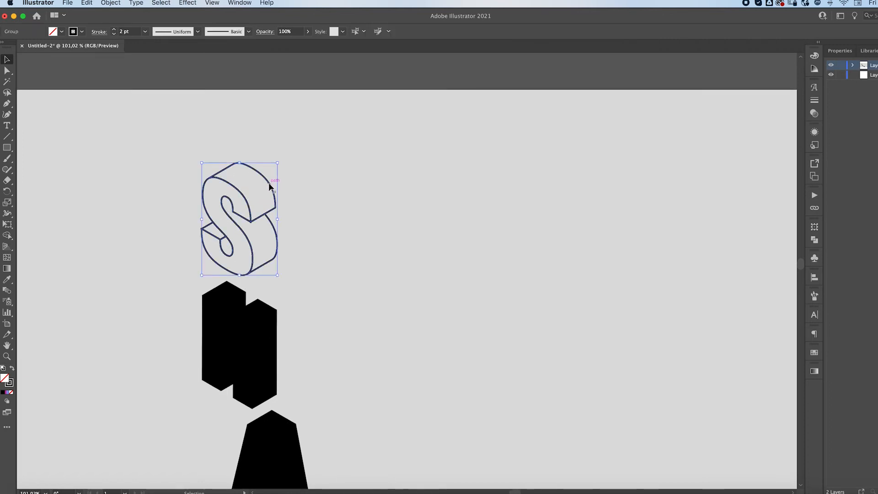
pyautogui.click(111, 2)
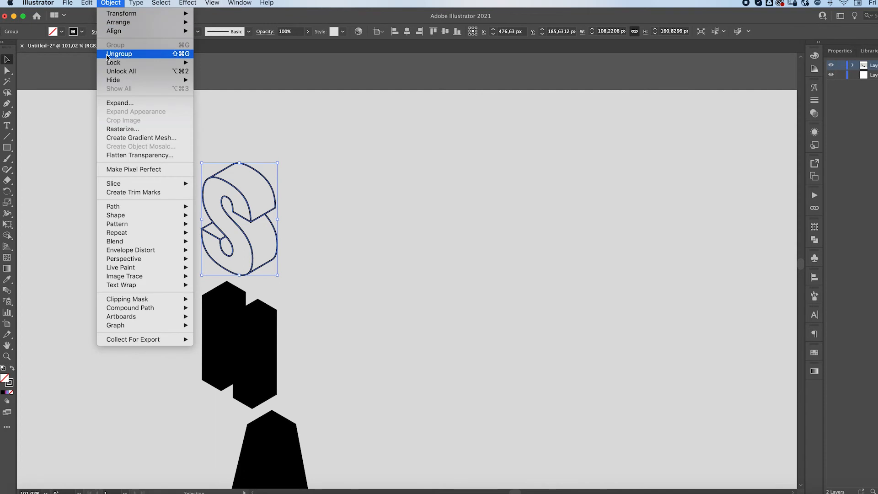
pyautogui.click(110, 54)
pyautogui.click(163, 154)
# Swap fill and stroke on the S's upper and lower side faces, making them solid black without an outline.
pyautogui.click(264, 209)
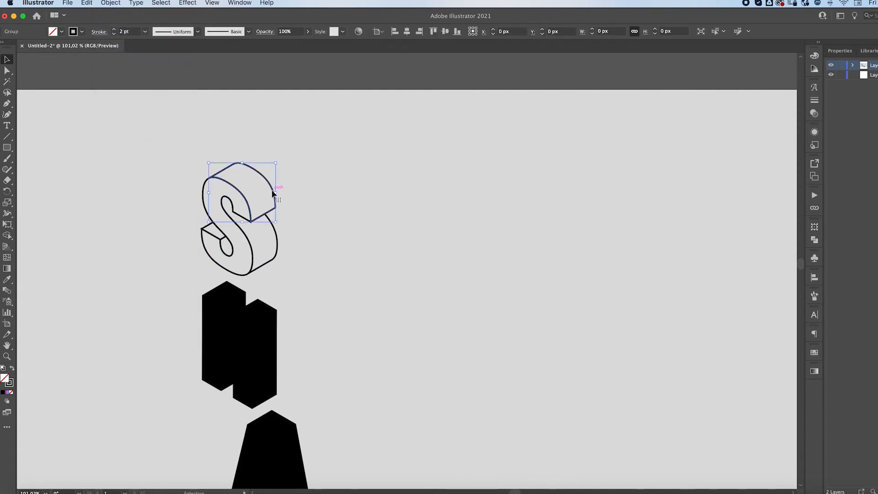
pyautogui.keyDown('shift'); pyautogui.click(277, 238); pyautogui.keyUp('shift')
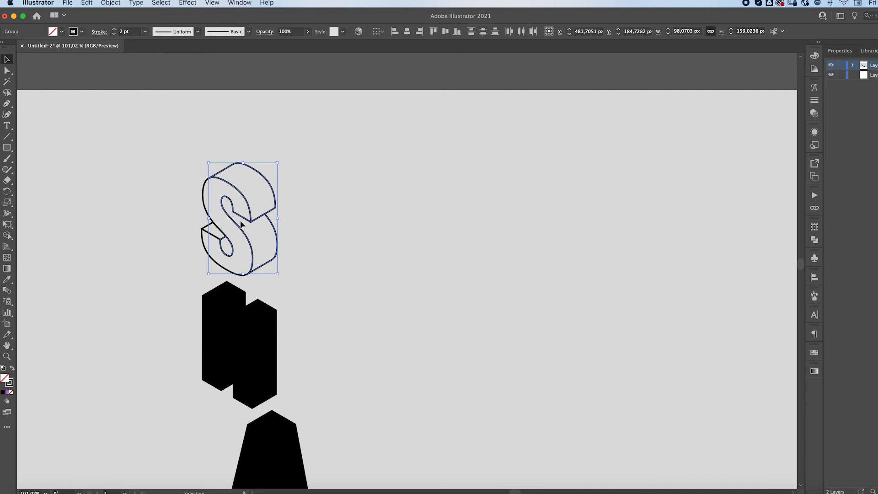
pyautogui.hotkey('shift', 'x')
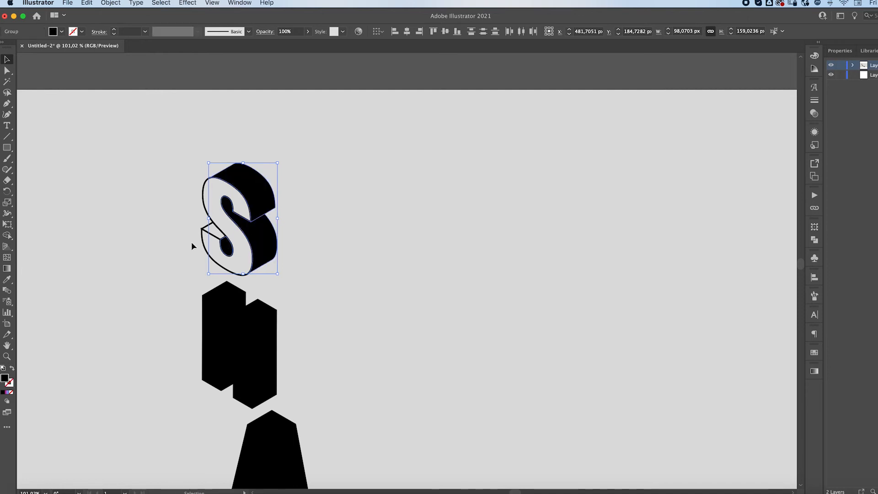
pyautogui.click(144, 202)
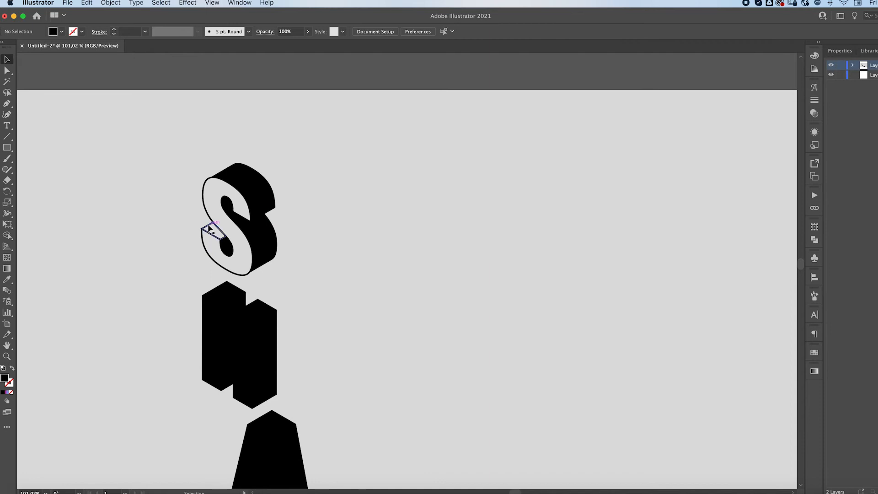
pyautogui.click(209, 232)
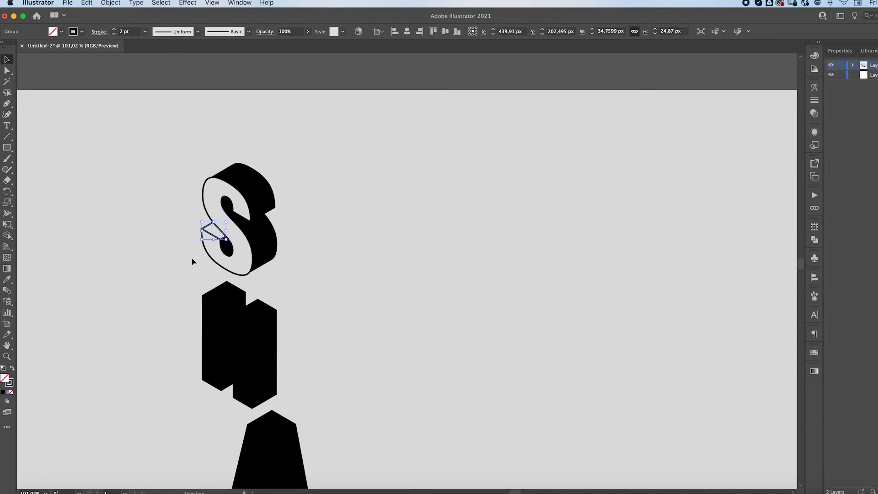
pyautogui.click(141, 234)
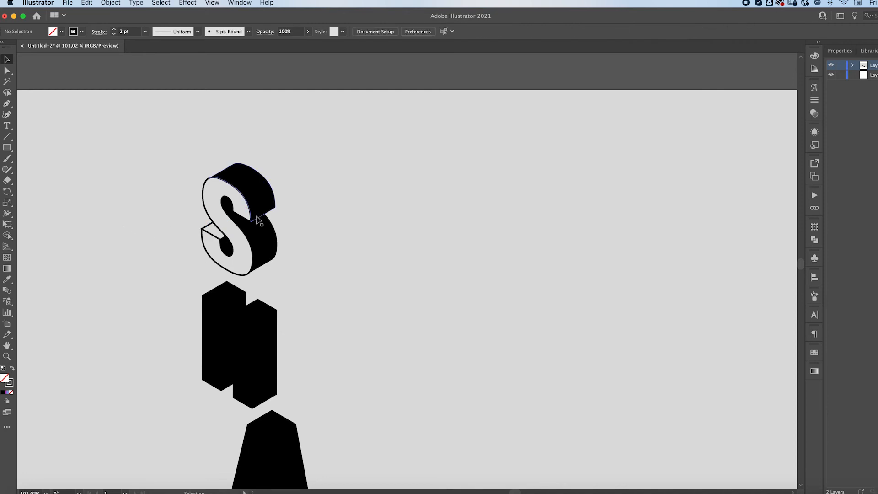
pyautogui.moveTo(180, 146); pyautogui.dragTo(313, 275)
pyautogui.press('a')
pyautogui.press('v')
pyautogui.click(309, 283)
# Draw a closed horizontal shadow strip about 33 px high with the Pen tool, from the S's lower side edge past the artboard's right edge.
pyautogui.scroll(-3, 309, 283)
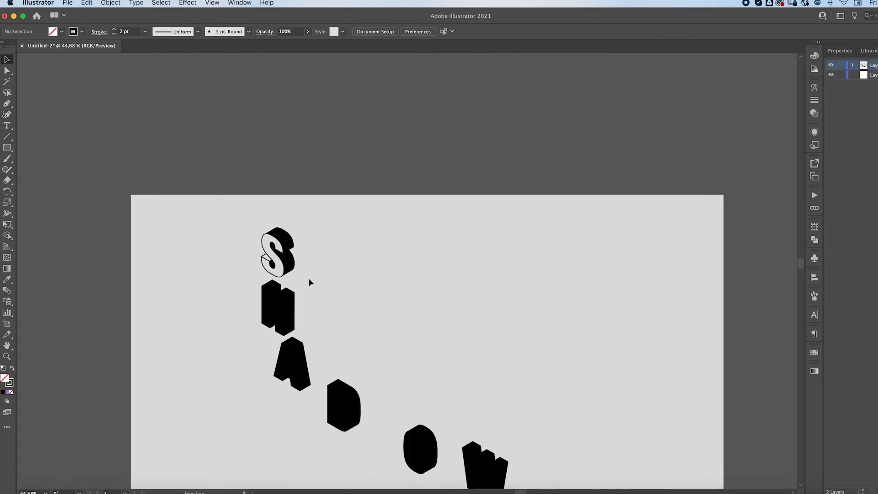
pyautogui.hscroll(2, 247, 327)
pyautogui.scroll(-1, 247, 327)
pyautogui.press('p')
pyautogui.click(246, 258)
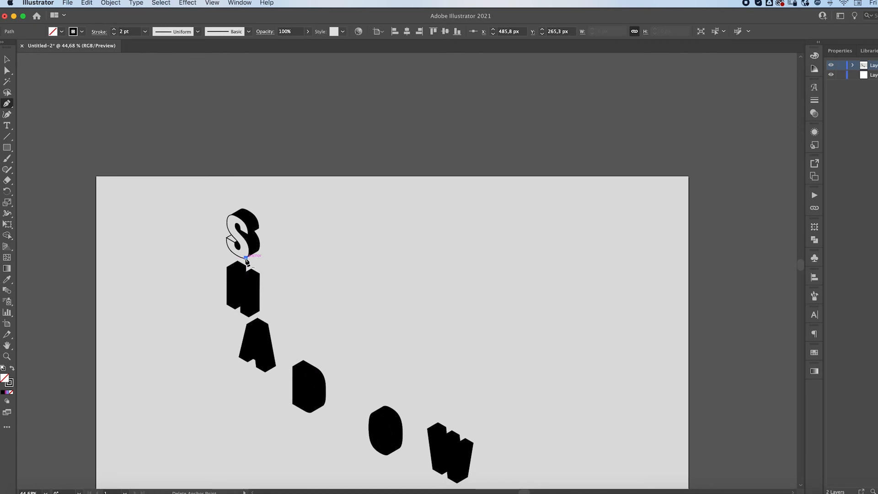
pyautogui.press('Escape')
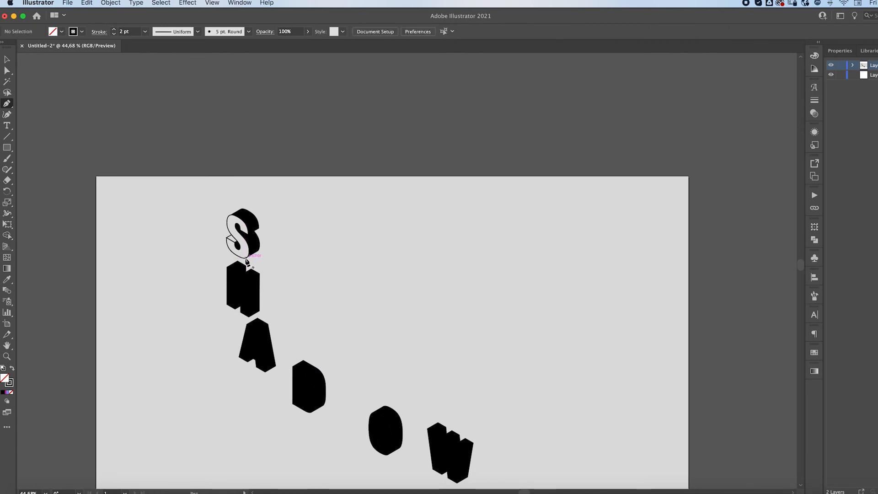
pyautogui.click(246, 259)
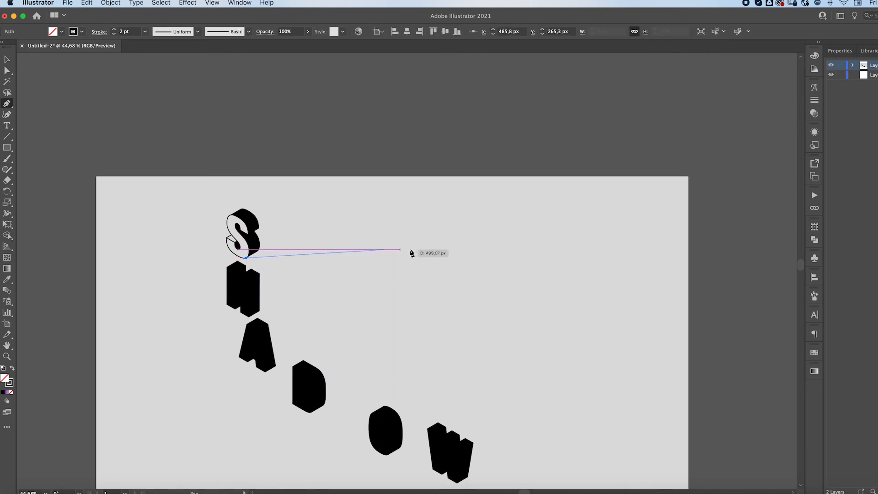
pyautogui.click(690, 258)
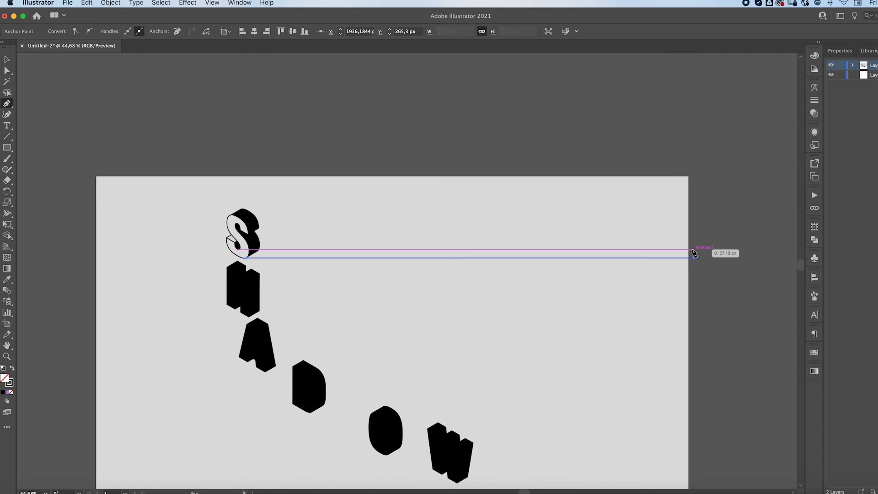
pyautogui.click(693, 248)
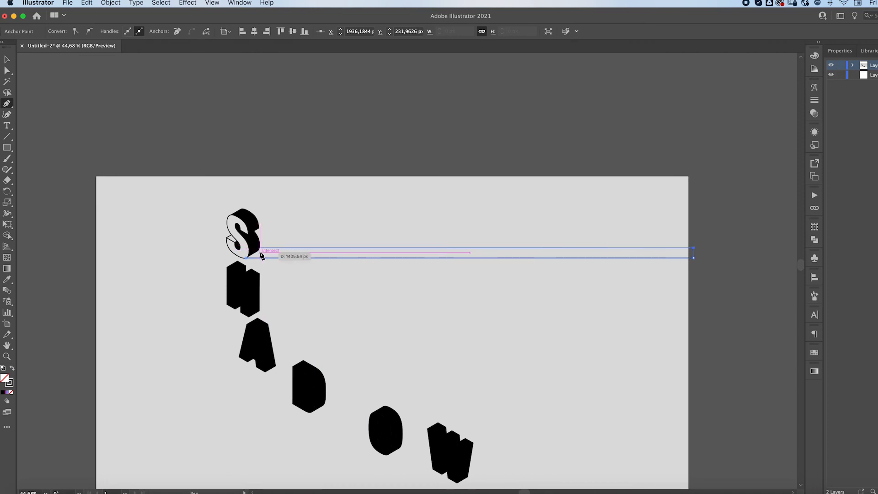
pyautogui.click(259, 248)
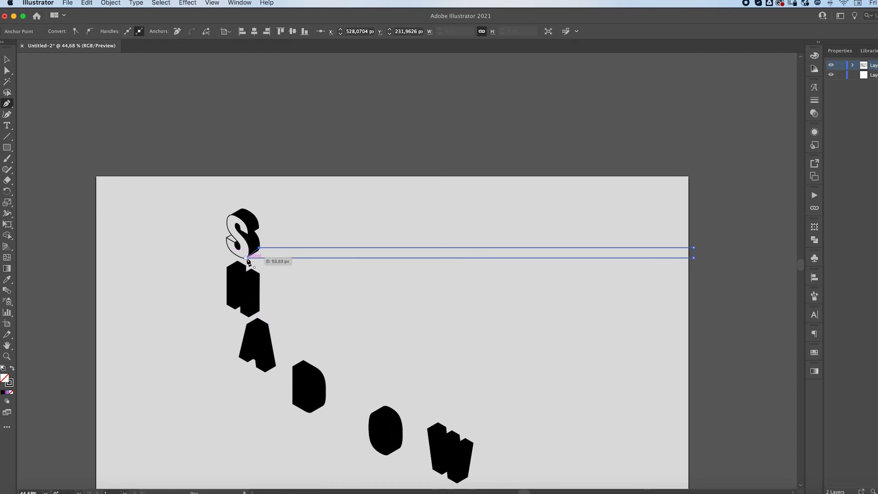
pyautogui.click(247, 258)
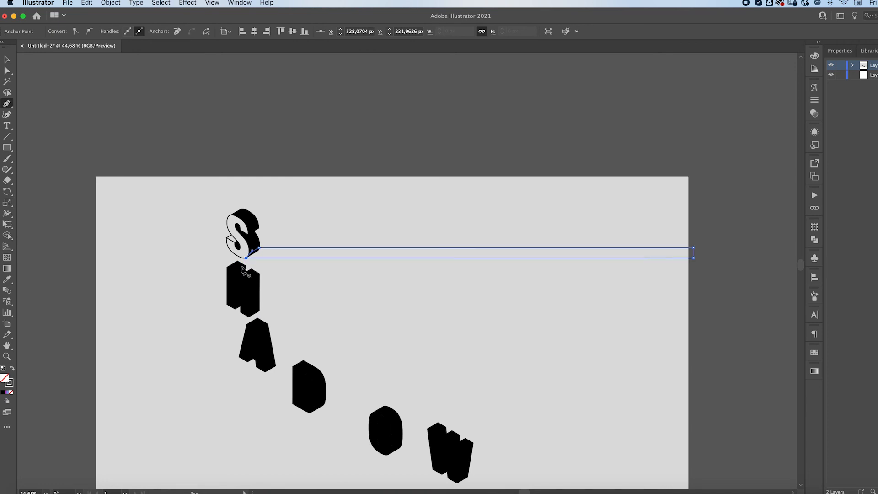
# Swap the shadow strip's fill and stroke so it is solid black without an outline, and deselect it.
pyautogui.press('v')
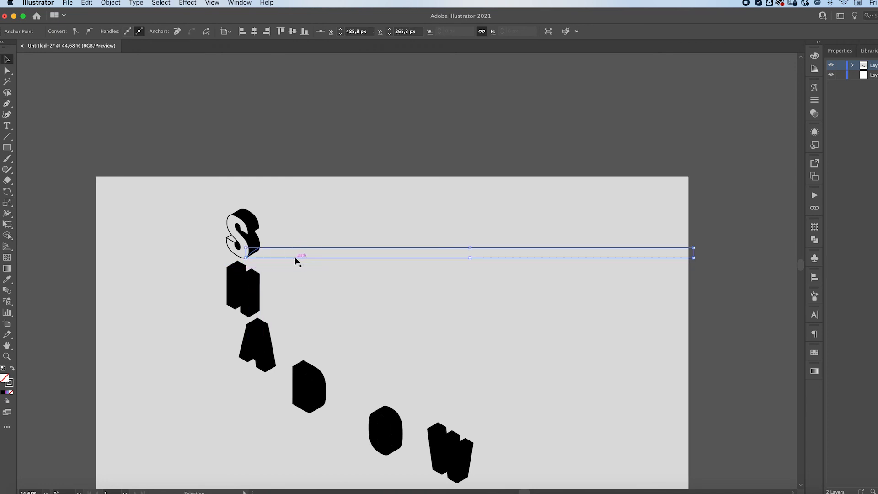
pyautogui.click(12, 368)
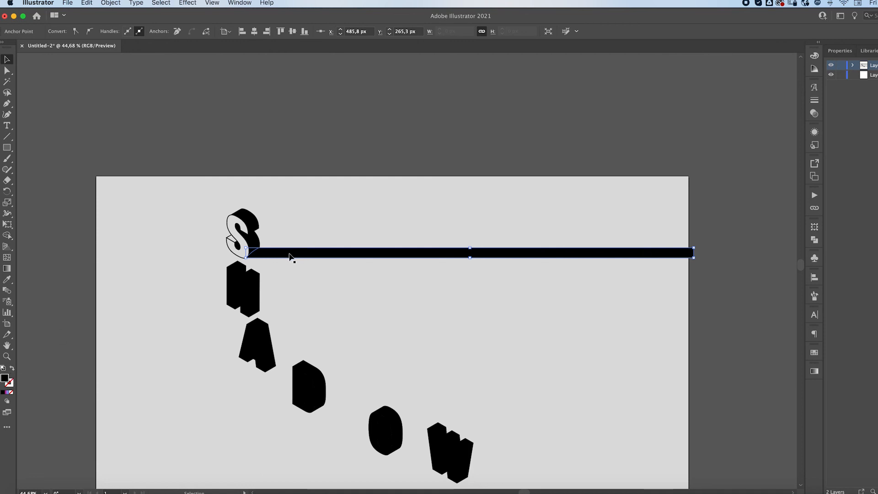
pyautogui.click(138, 249)
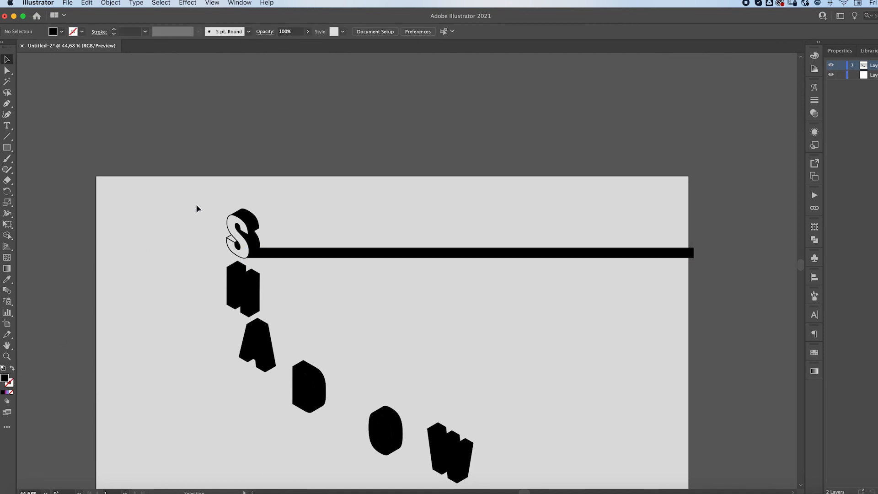
pyautogui.scroll(-3, 197, 213)
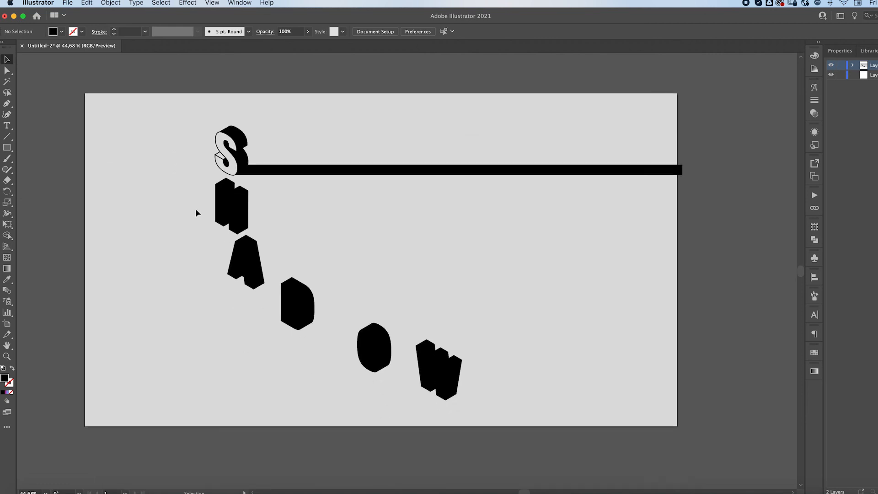